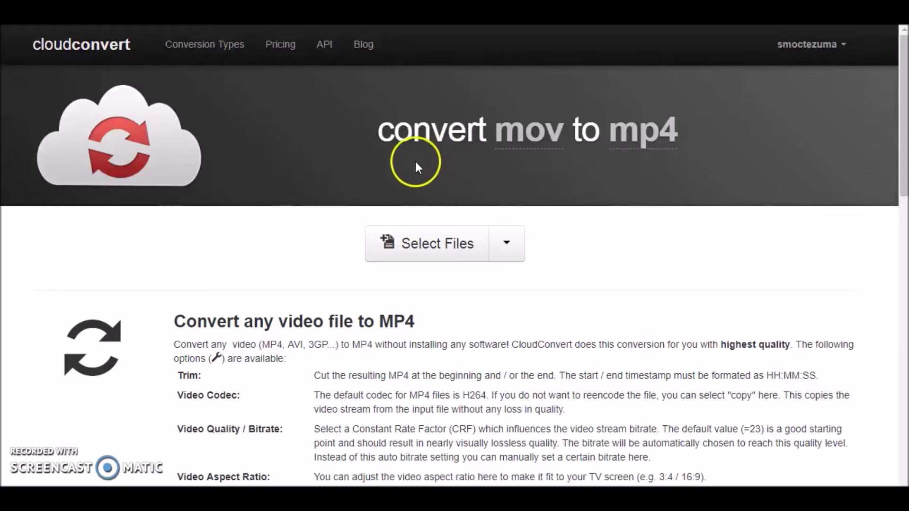
# Open the Pricing page, then highlight and deselect the 'Maximum 1GB file size' line.
pyautogui.moveTo(901, 232); pyautogui.dragTo(903, 176)
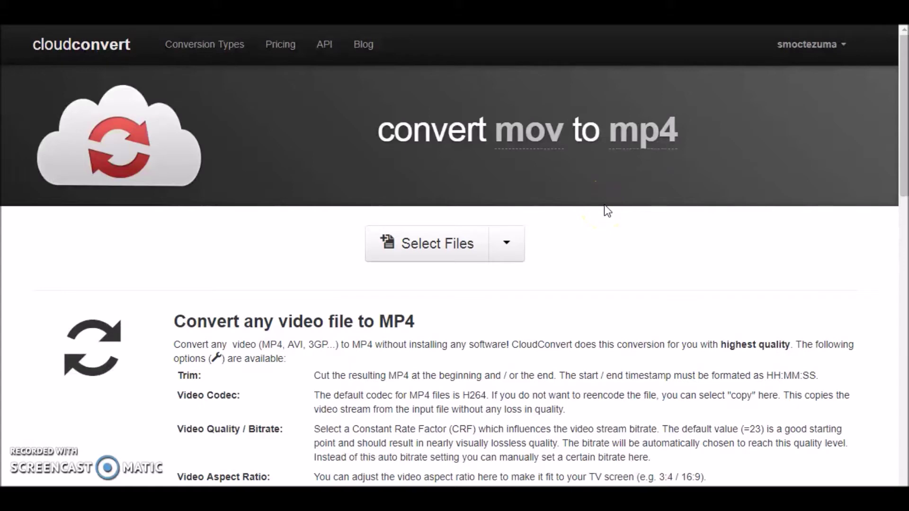
pyautogui.moveTo(624, 207)
pyautogui.mouseDown()
pyautogui.moveTo(663, 201)
pyautogui.moveTo(635, 196)
pyautogui.mouseUp()
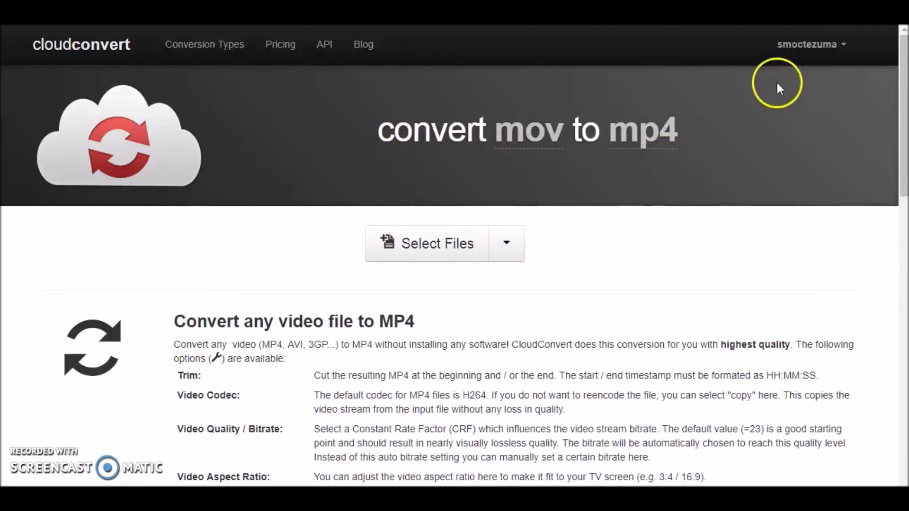
pyautogui.click(902, 115)
pyautogui.moveTo(902, 115); pyautogui.dragTo(902, 115)
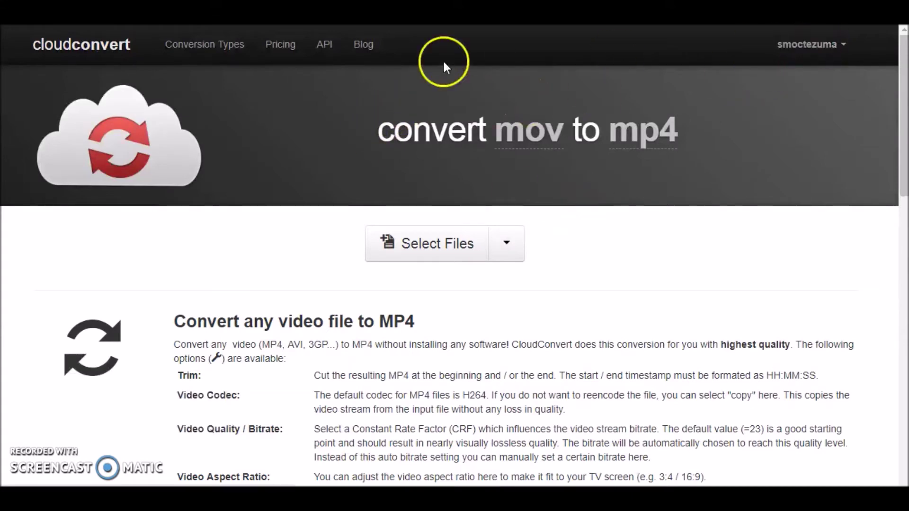
pyautogui.click(279, 45)
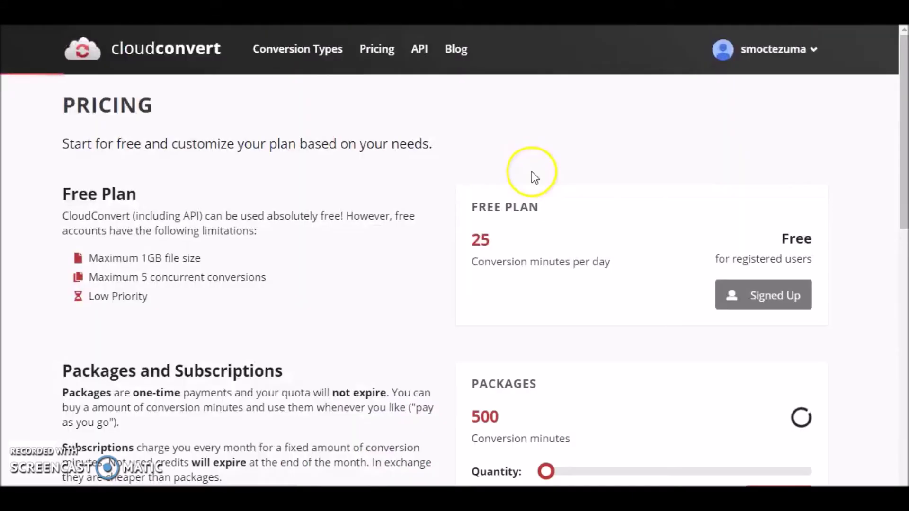
pyautogui.moveTo(90, 260); pyautogui.dragTo(202, 258)
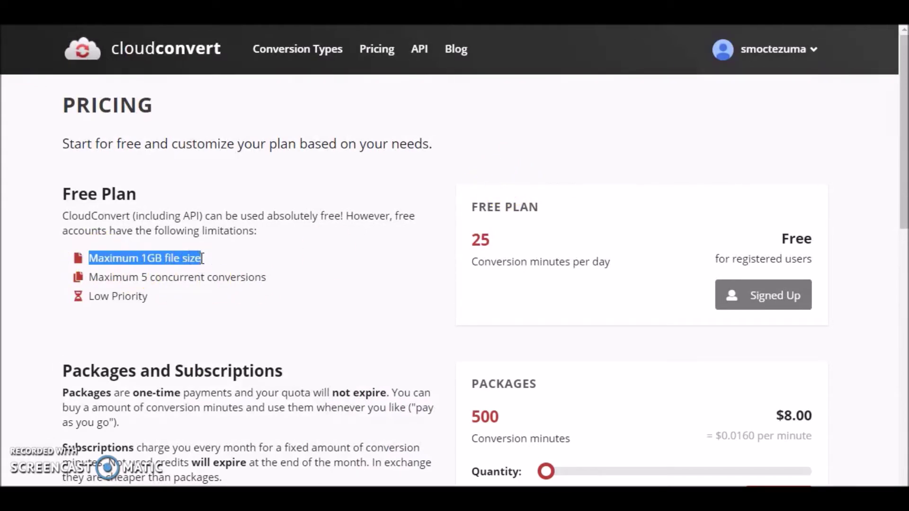
pyautogui.click(266, 268)
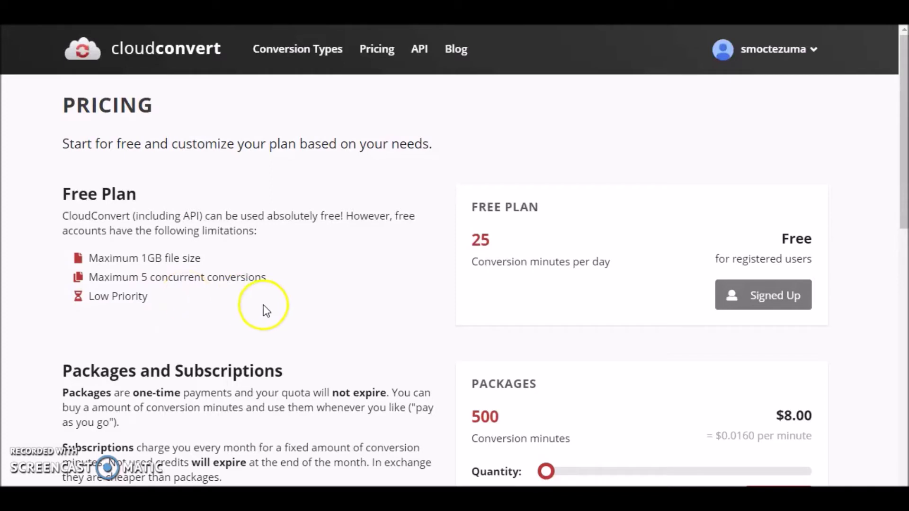
# Scroll through the pricing page to review the $8.00 500-minute package and 1,000-minute monthly subscription.
pyautogui.scroll(-3, 296, 314)
pyautogui.scroll(-3, 296, 314)
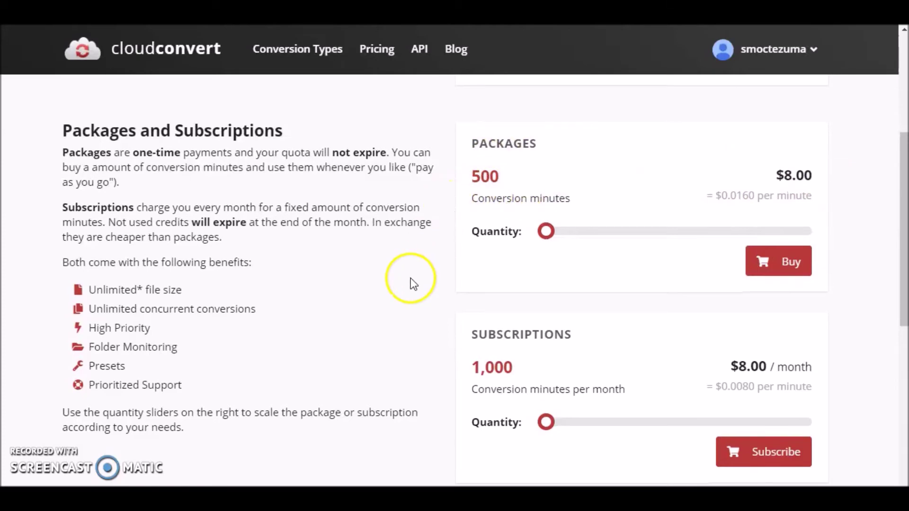
pyautogui.scroll(-4, 410, 277)
pyautogui.scroll(4, 410, 277)
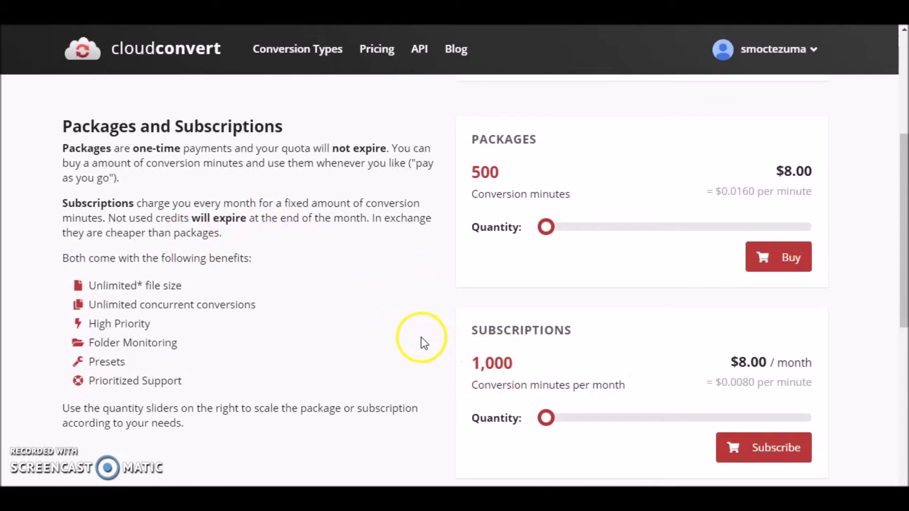
pyautogui.scroll(1, 388, 305)
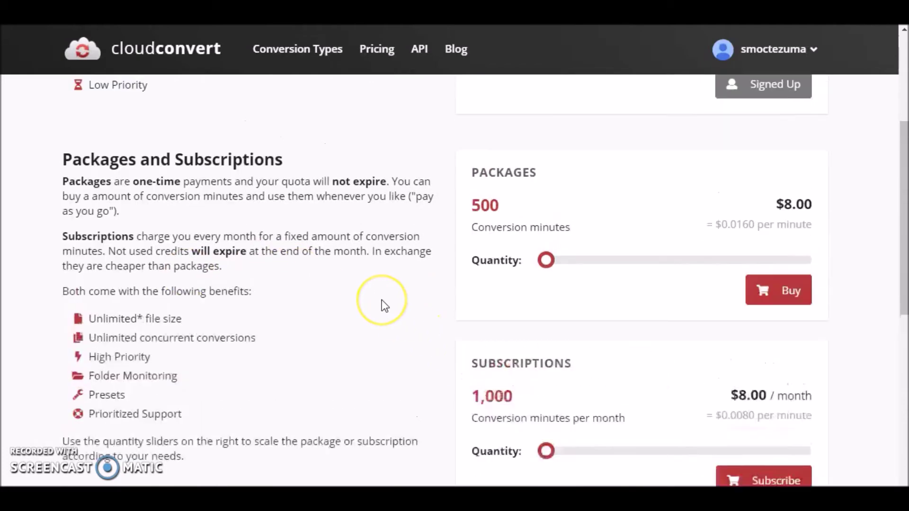
pyautogui.scroll(5, 384, 306)
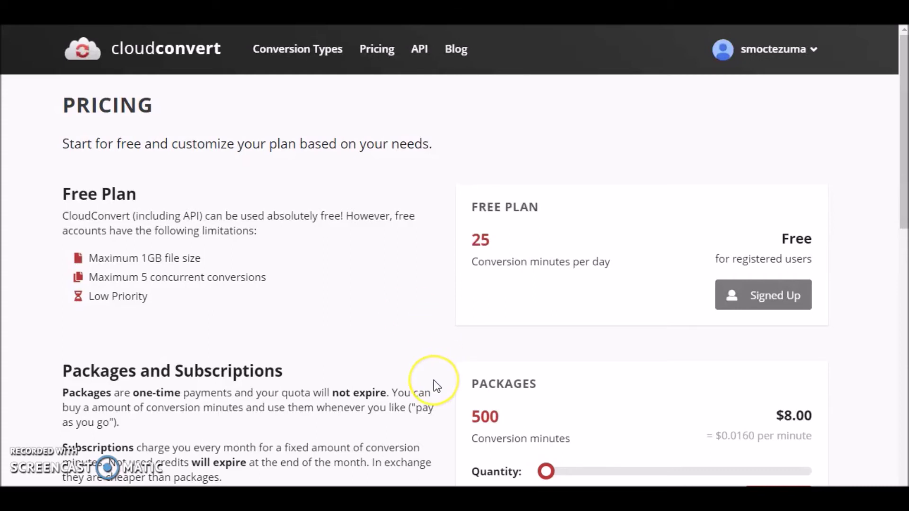
pyautogui.scroll(-1, 434, 382)
pyautogui.scroll(-1, 434, 383)
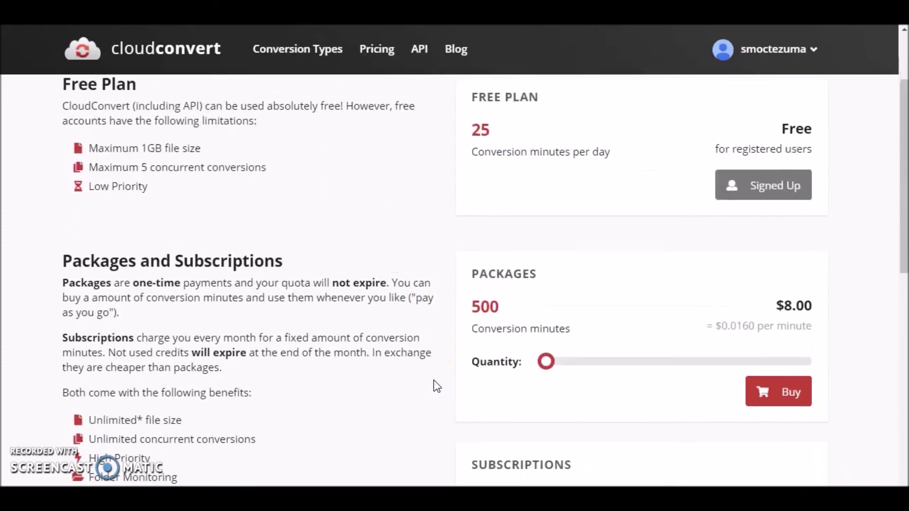
pyautogui.scroll(2, 433, 380)
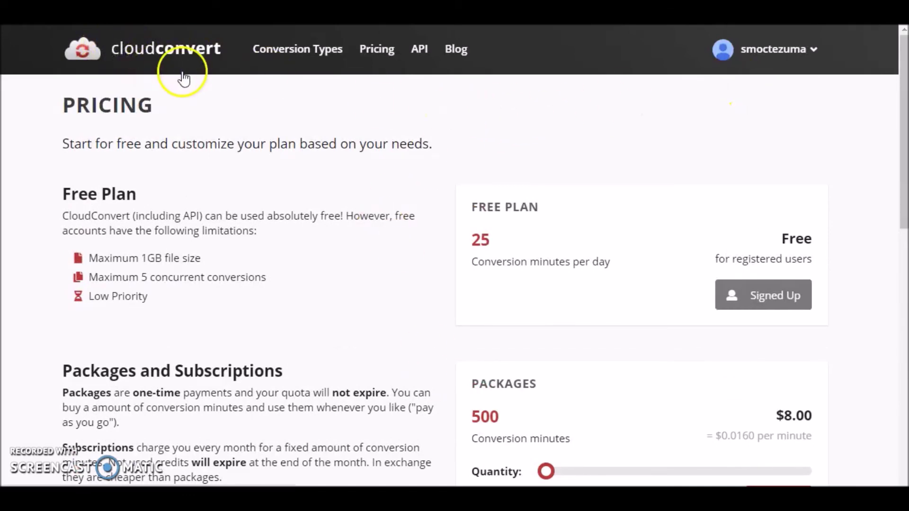
# From the home page, upload Gwent Highlights 1.mp4 from the Videos folder so it shows Ready at 951 MB.
pyautogui.click(162, 52)
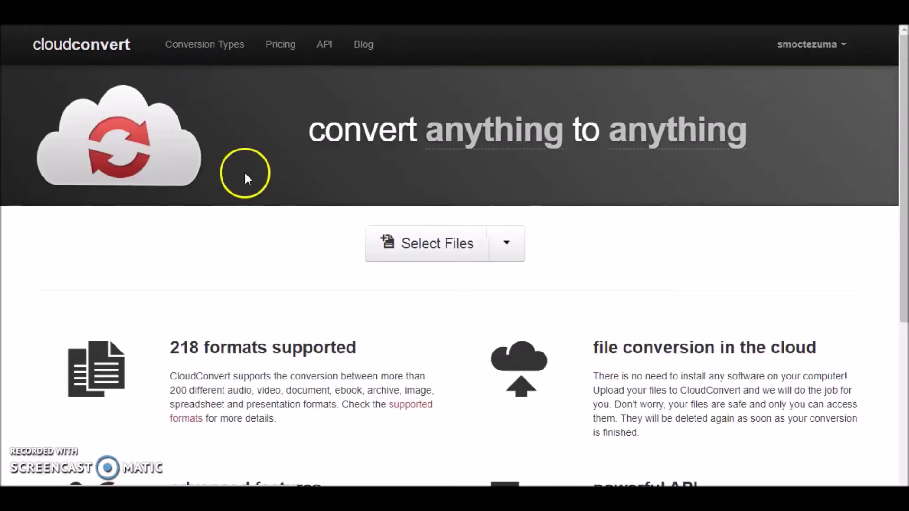
pyautogui.click(508, 244)
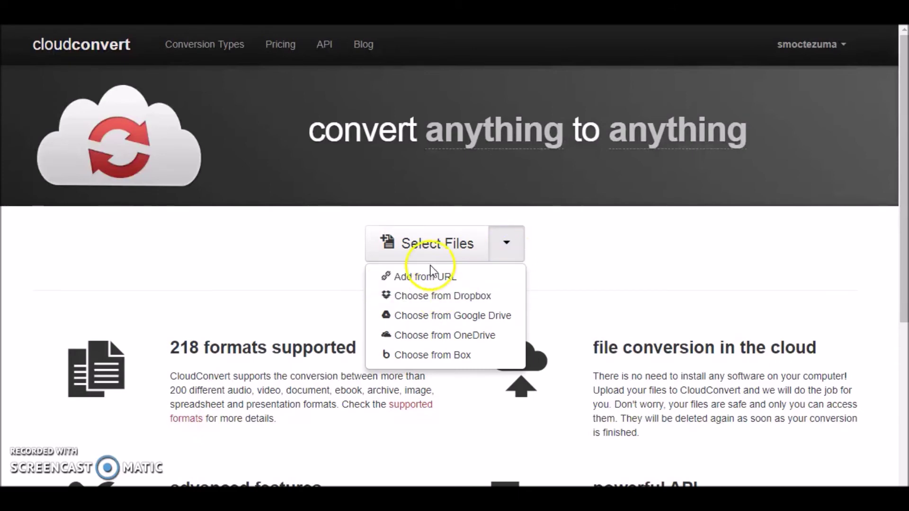
pyautogui.click(424, 244)
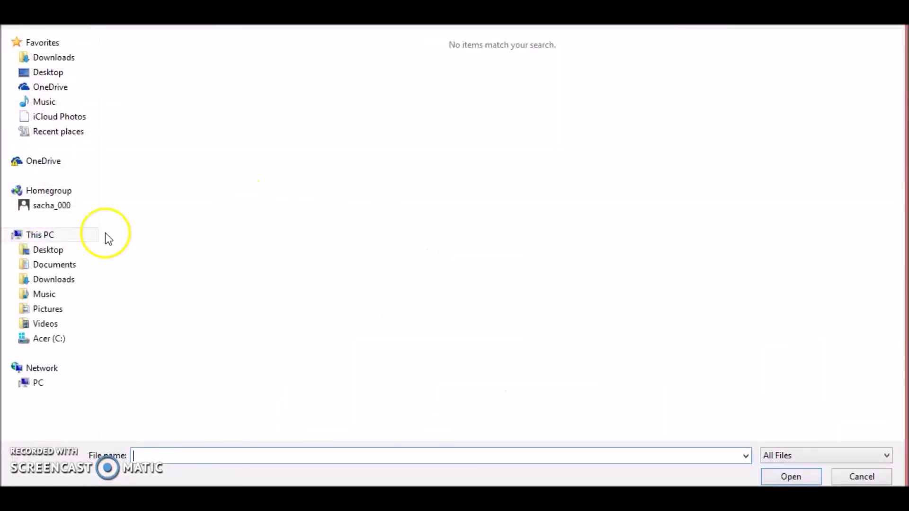
pyautogui.click(45, 323)
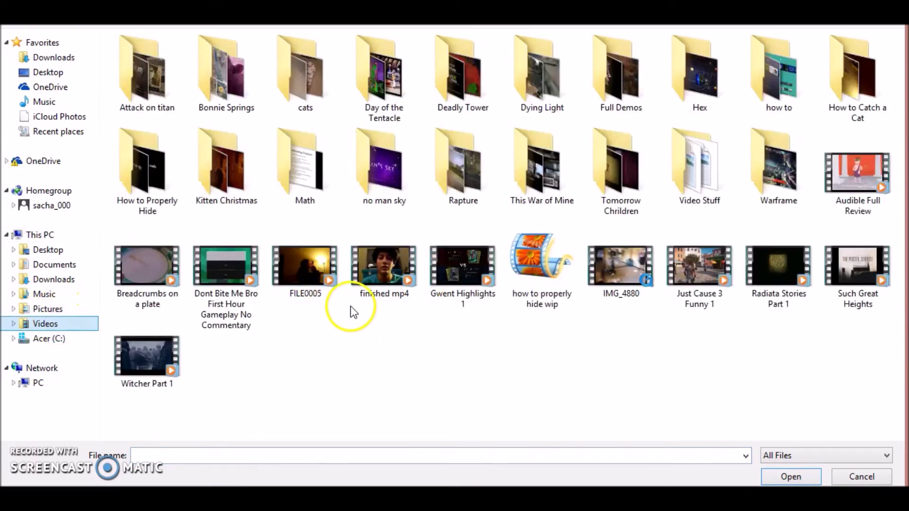
pyautogui.click(467, 280)
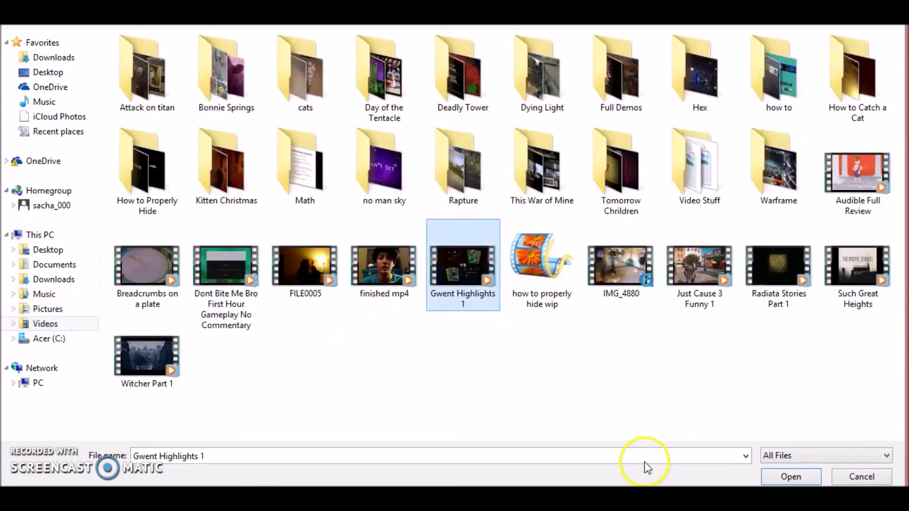
pyautogui.click(791, 476)
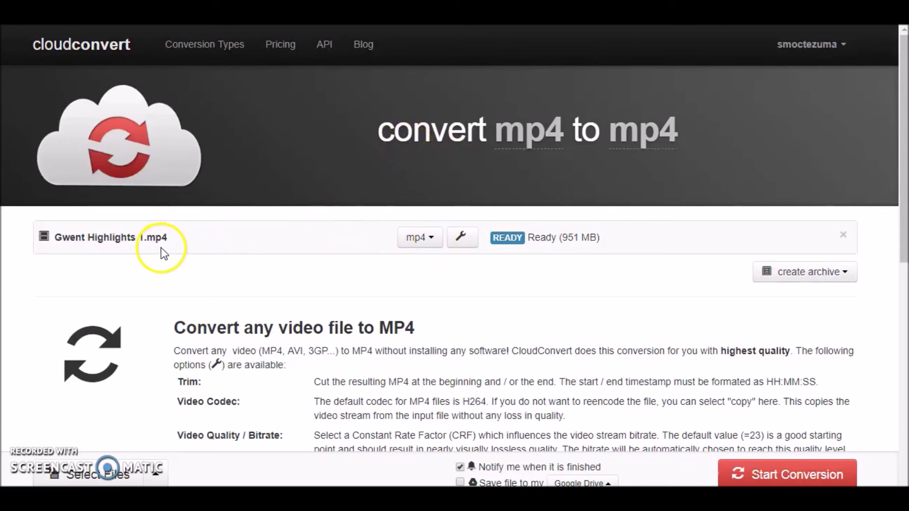
pyautogui.click(407, 237)
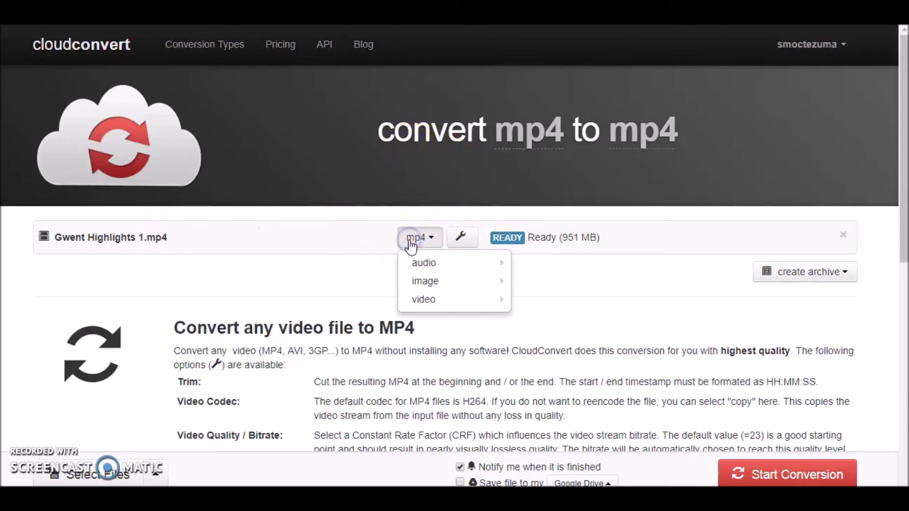
pyautogui.moveTo(428, 261)
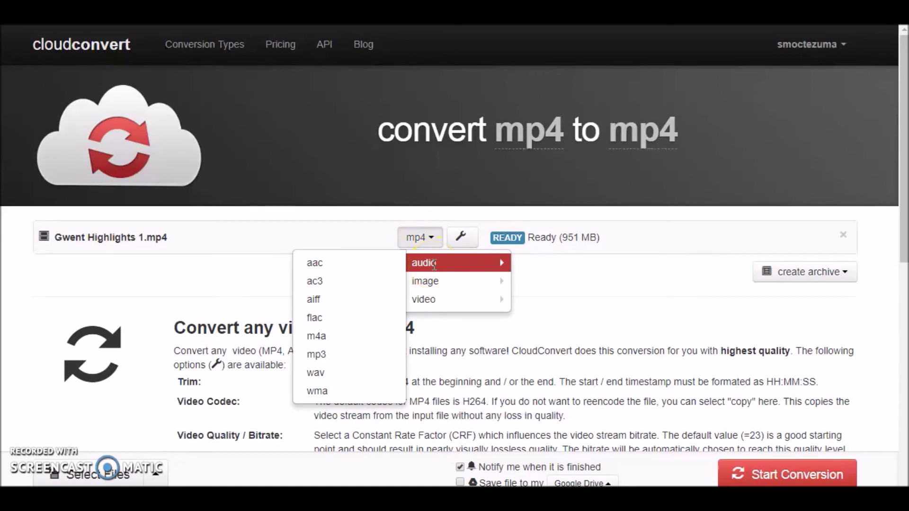
pyautogui.click(429, 263)
pyautogui.click(440, 280)
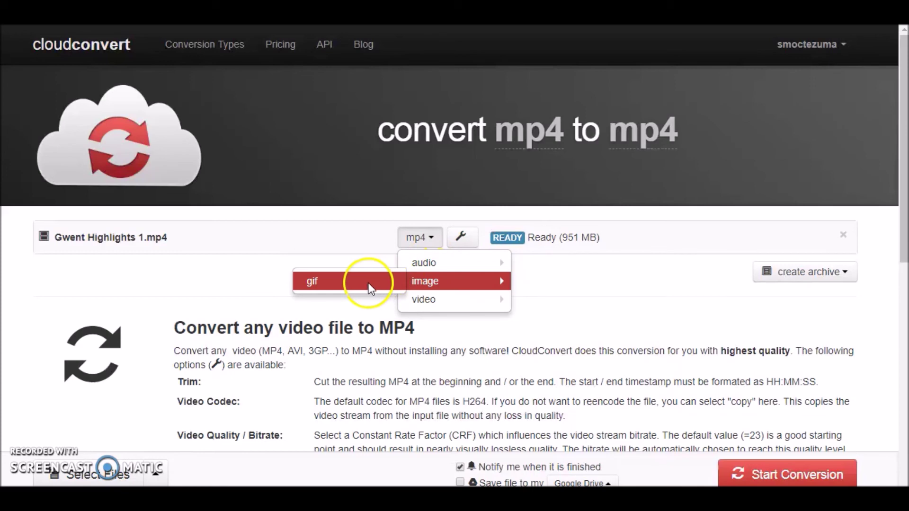
pyautogui.moveTo(436, 300)
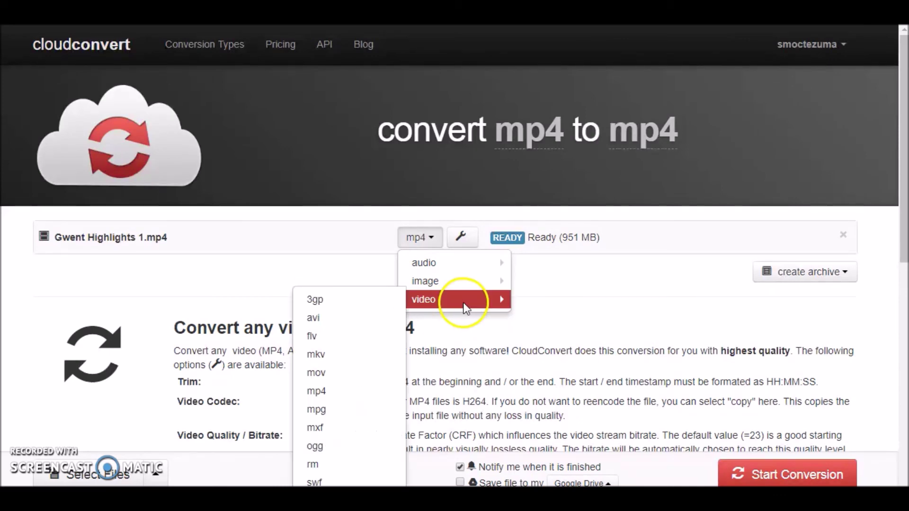
pyautogui.click(530, 273)
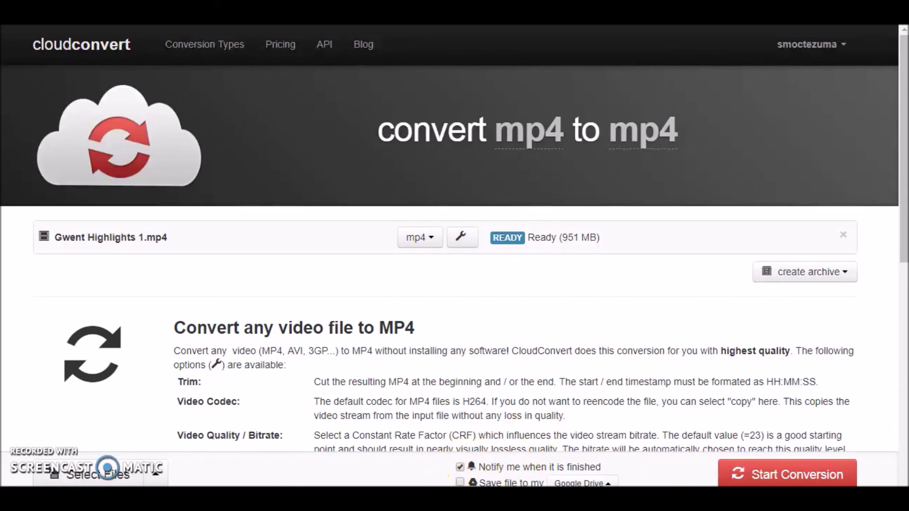
pyautogui.click(607, 484)
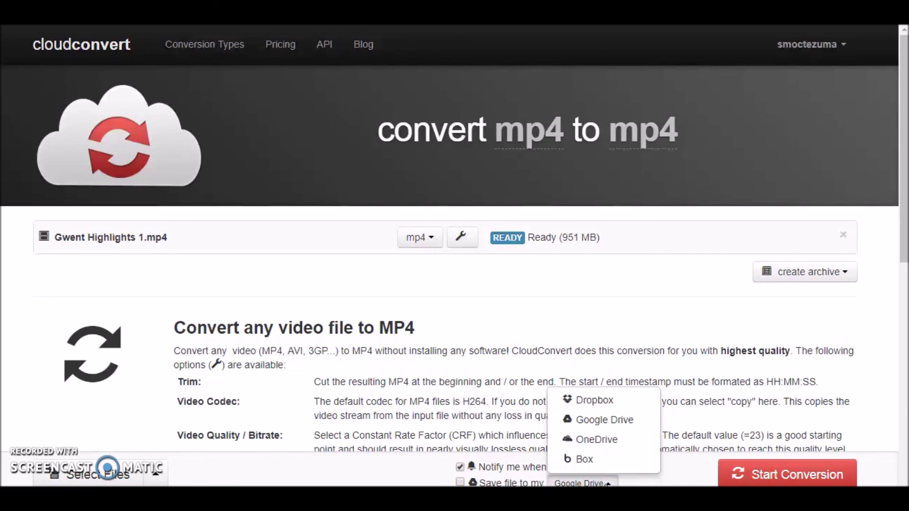
pyautogui.click(605, 483)
pyautogui.click(606, 483)
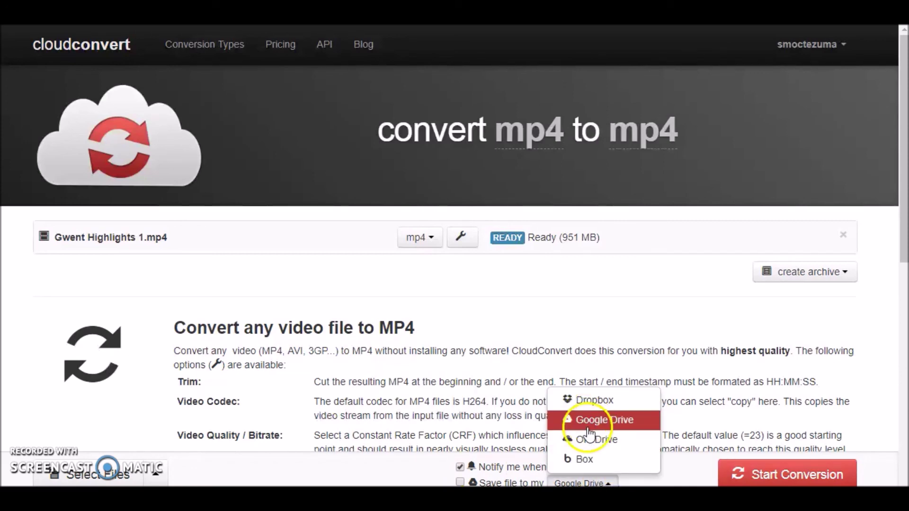
pyautogui.click(592, 481)
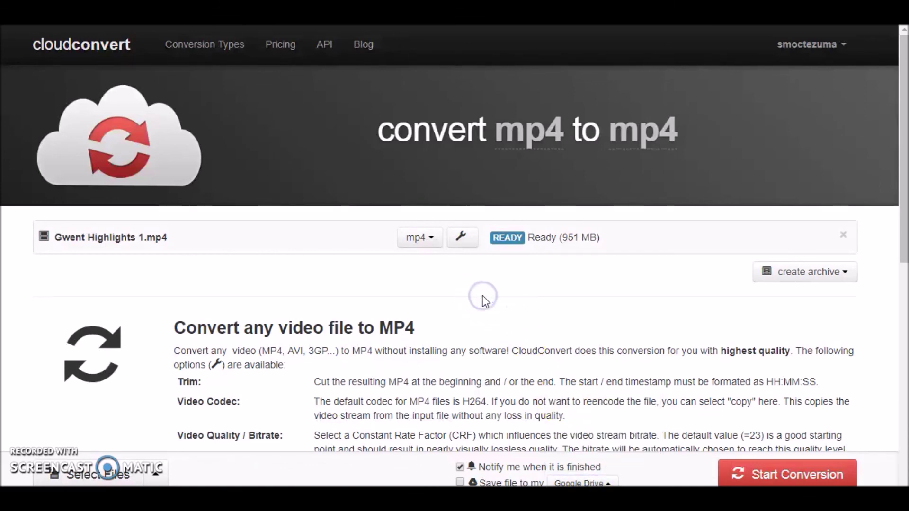